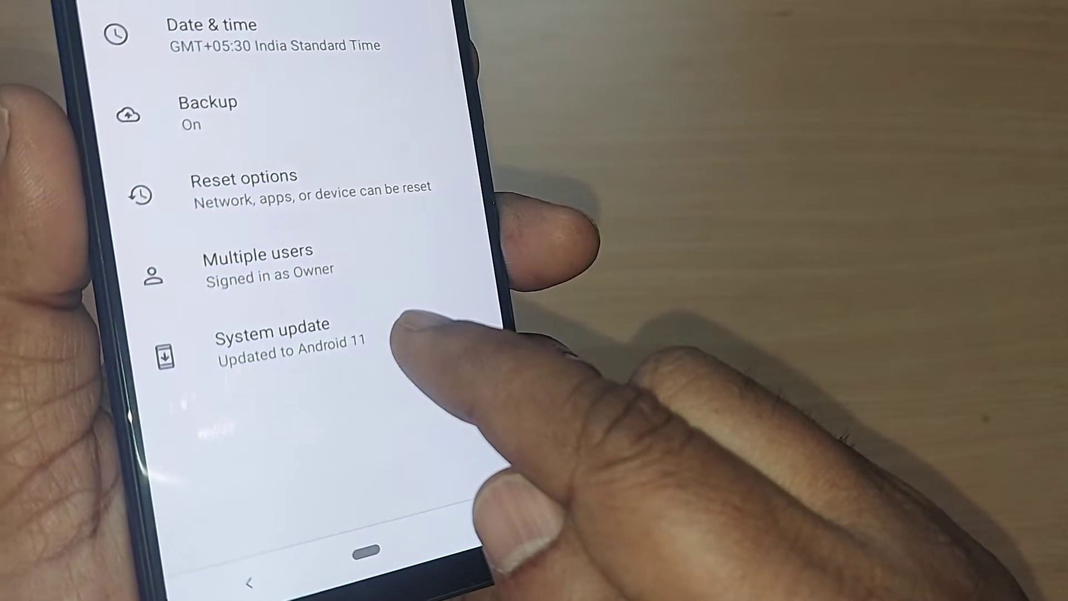
Step: Open the System update page and start a fresh check for updates
left_click(400, 329)
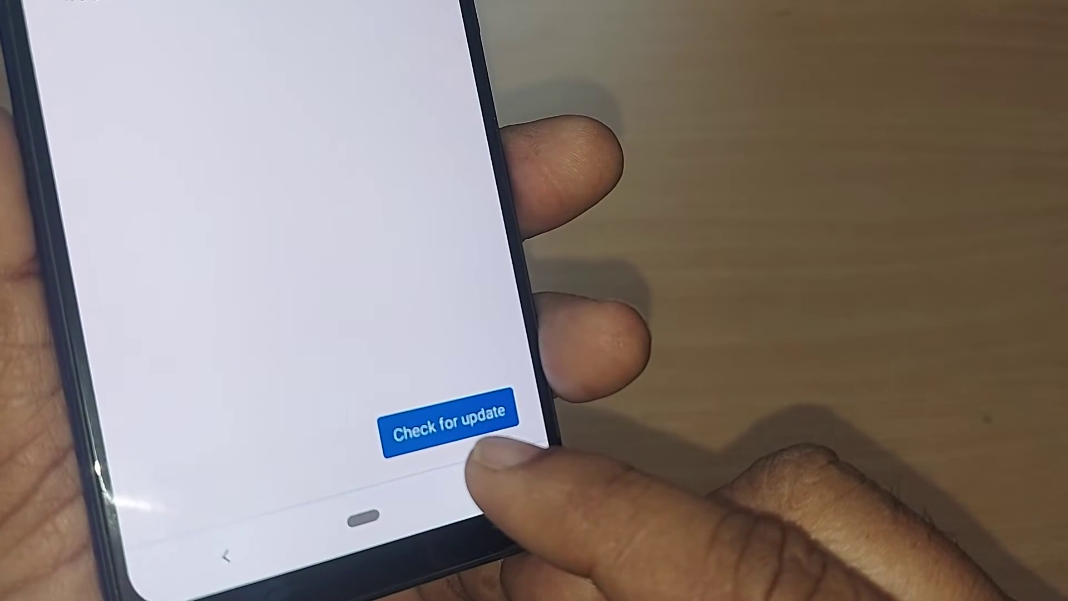
left_click(447, 422)
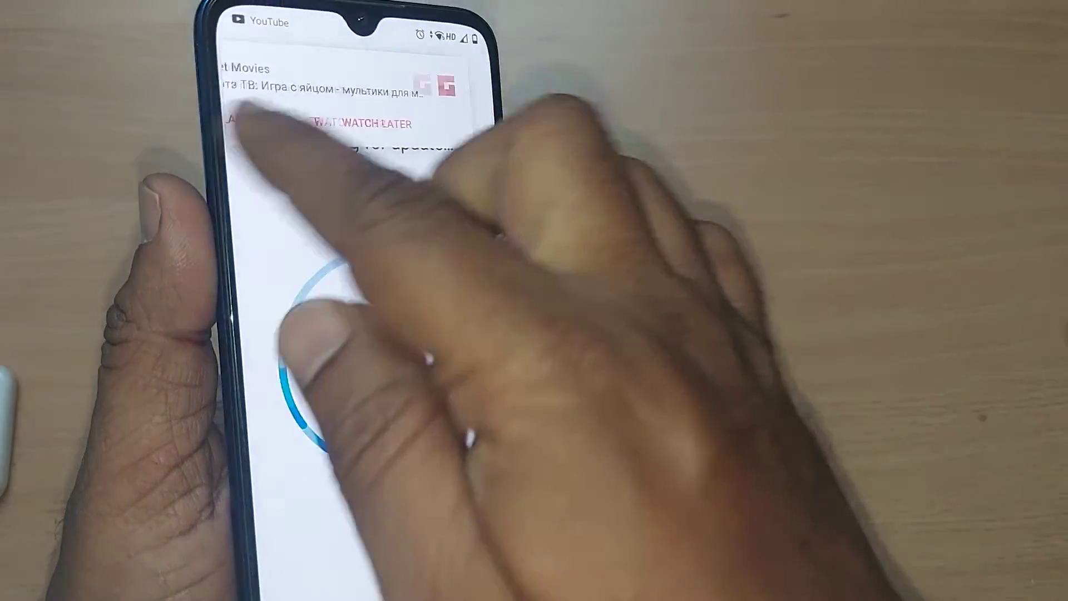
Step: Swipe away the YouTube notification while the check finishes and reports the system up to date
left_click_drag(251, 117, 468, 125)
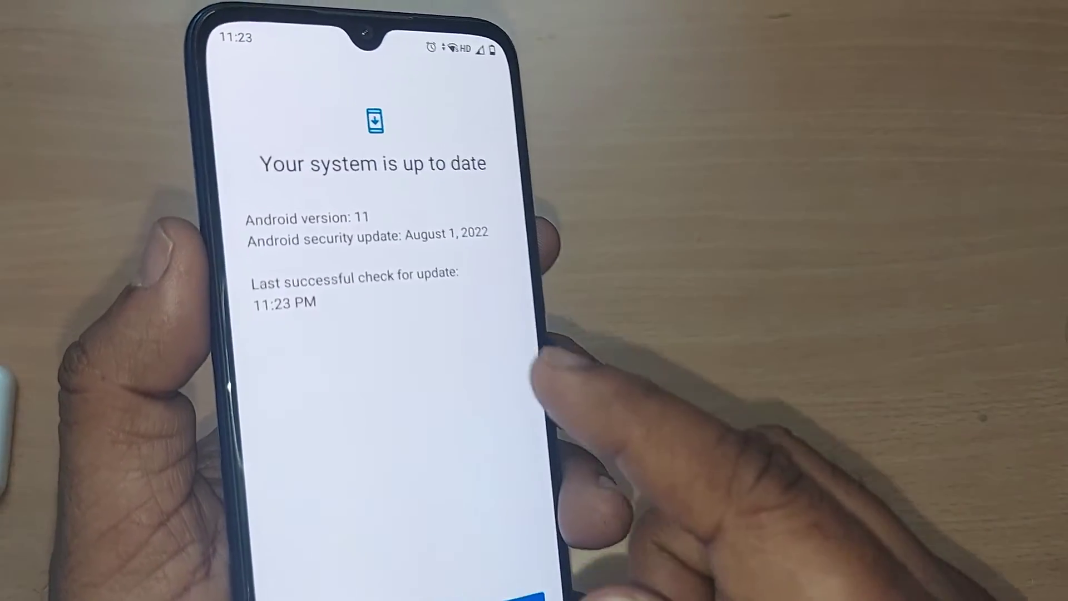